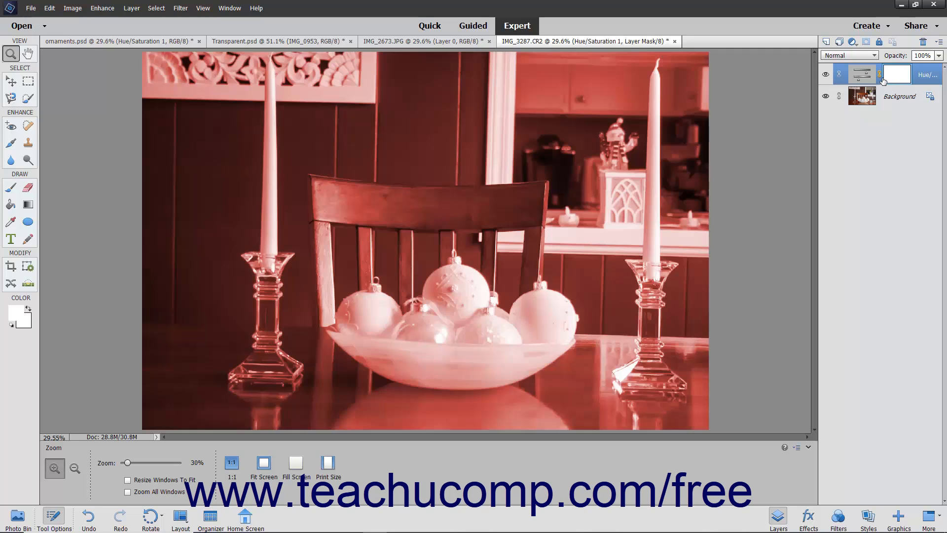
- Delete the Hue/Saturation adjustment layer above the Background layer
click(881, 75)
click(881, 76)
right_click(868, 84)
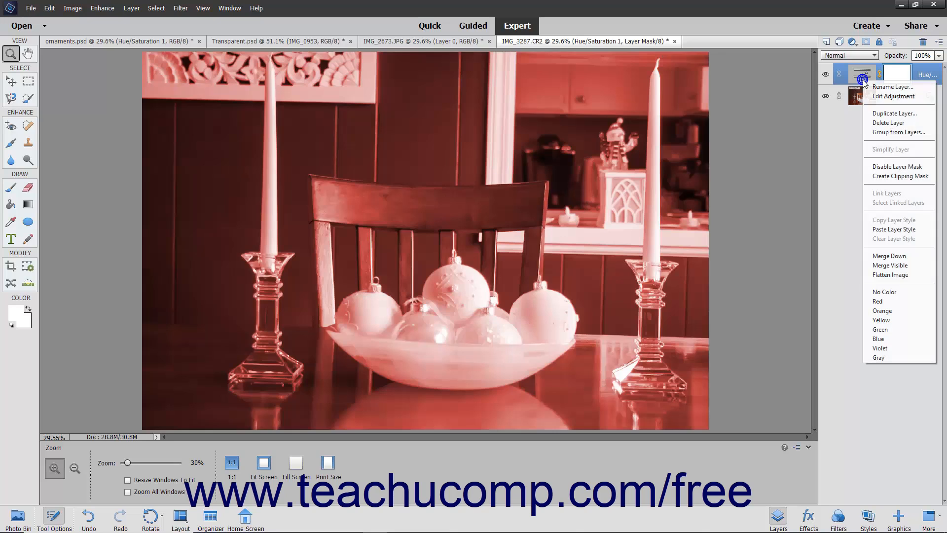
click(889, 123)
click(449, 198)
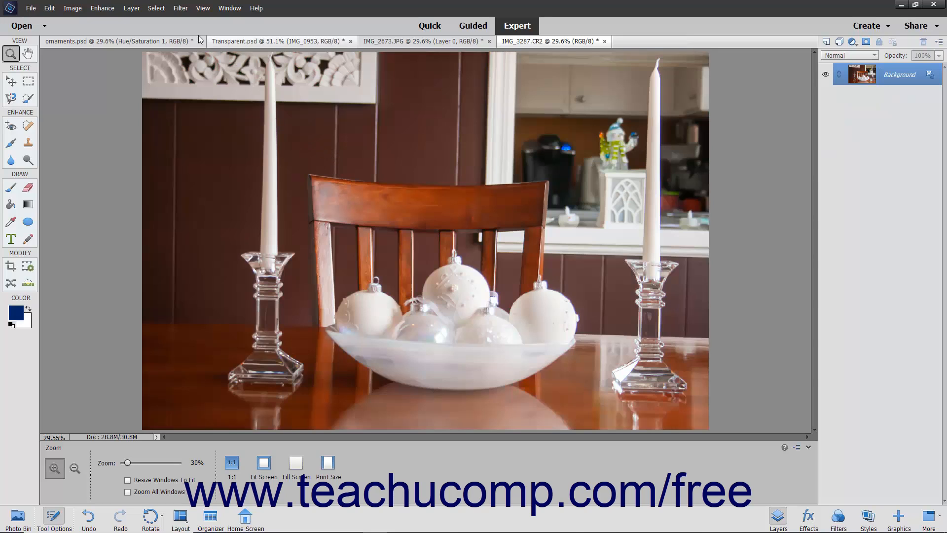
- Load the saved selection of the ornaments in the bowl
click(157, 8)
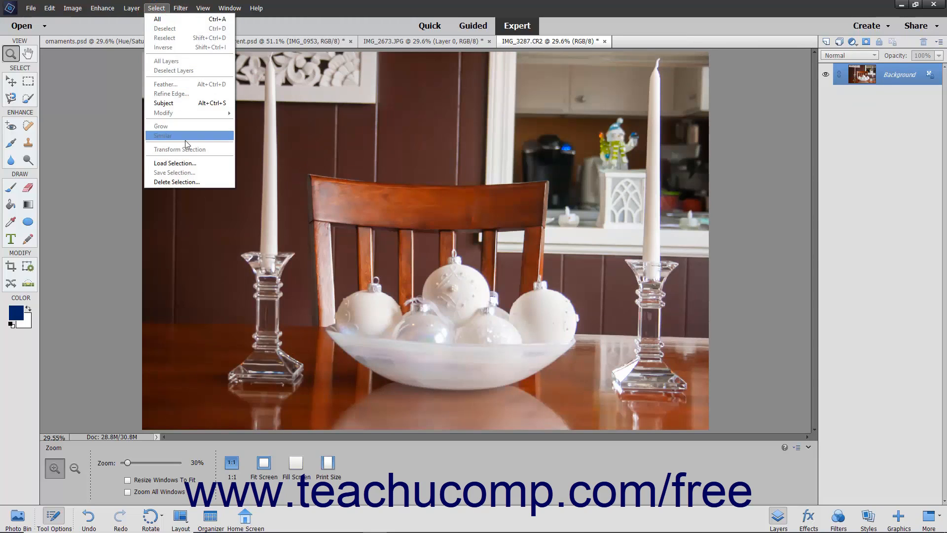
click(186, 162)
click(554, 151)
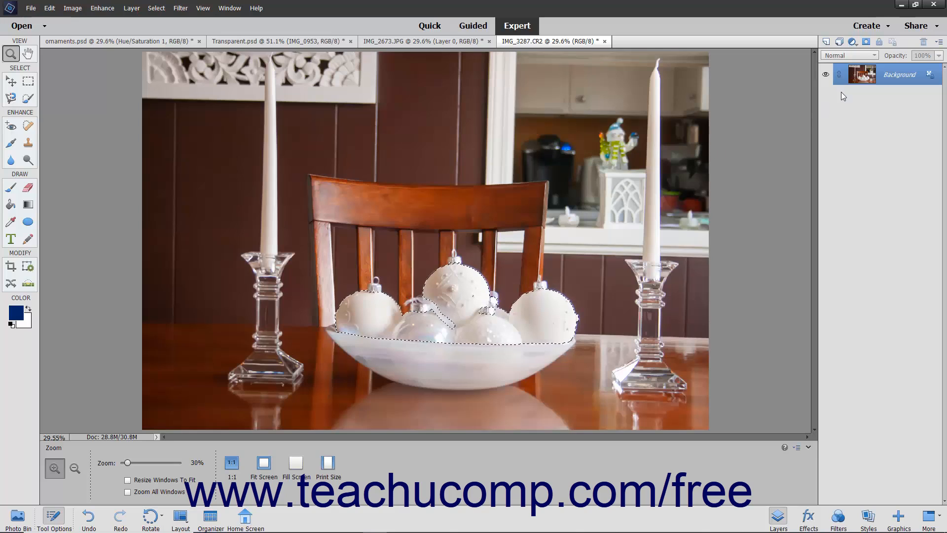
- Add a Solid Color fill layer over the selected ornaments with the dark blue colour 0d2f68
click(852, 43)
click(861, 53)
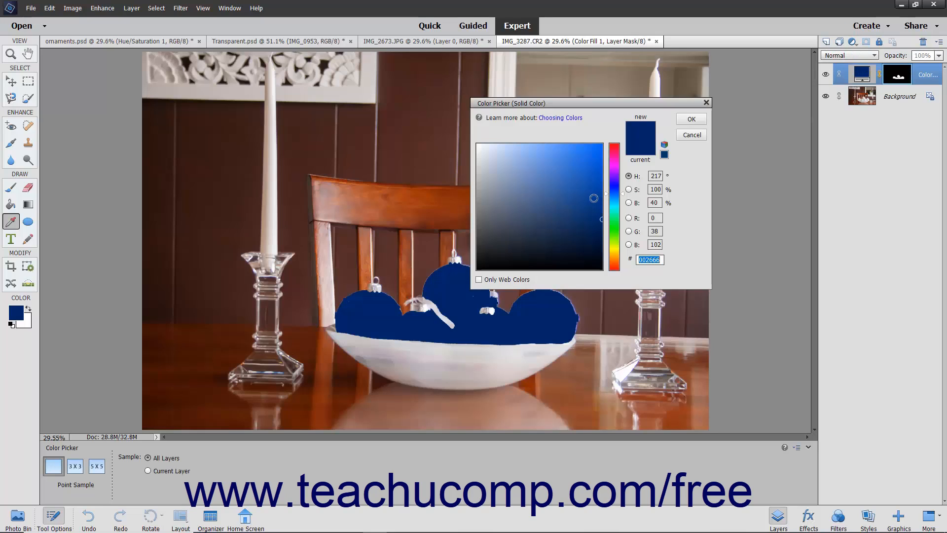
mouse_move(603, 225)
mouse_down()
mouse_move(594, 212)
mouse_move(587, 219)
mouse_up()
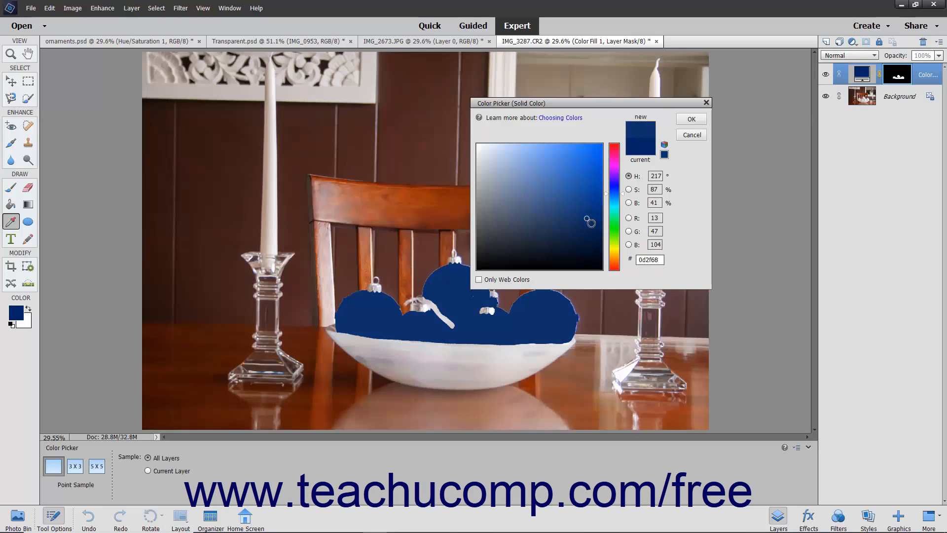
click(691, 119)
key(z)
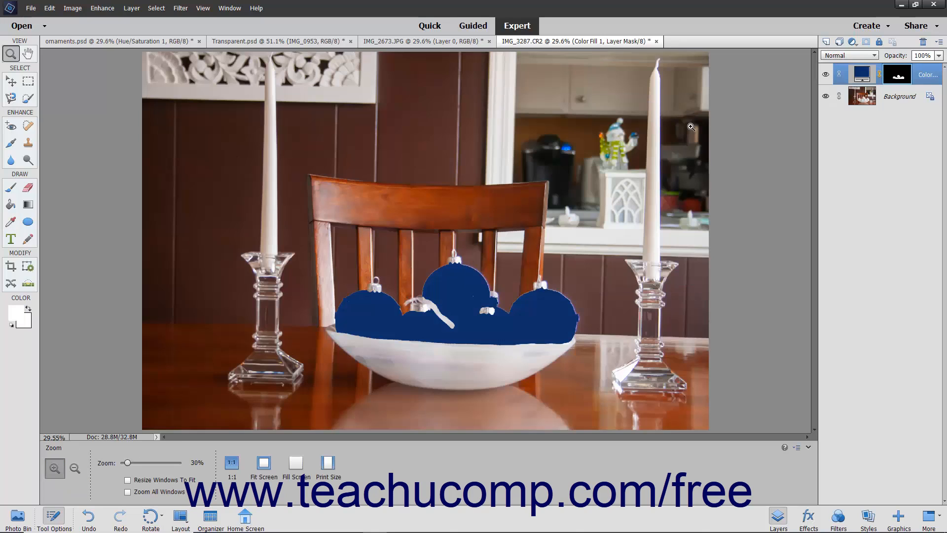
- Lower the Color Fill layer's opacity to 40%
click(939, 55)
drag(939, 67, 910, 69)
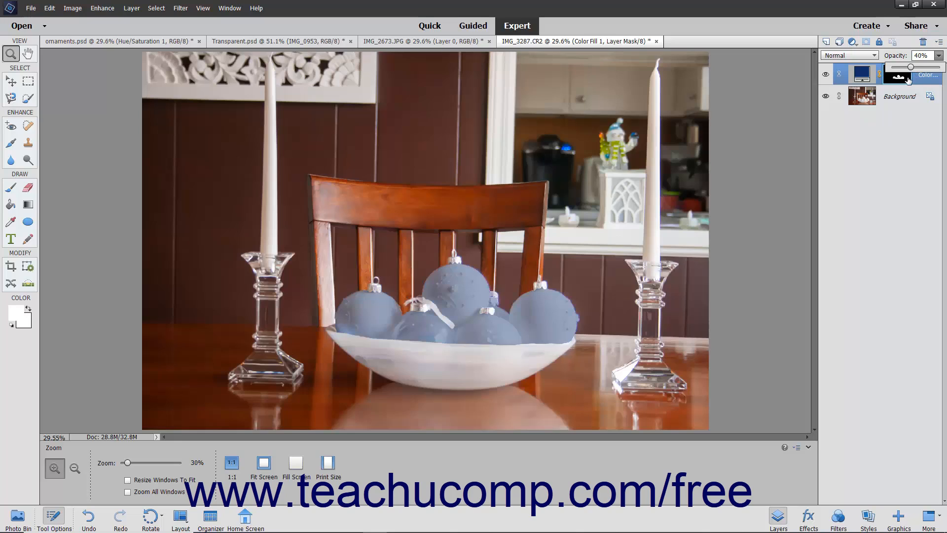
click(888, 123)
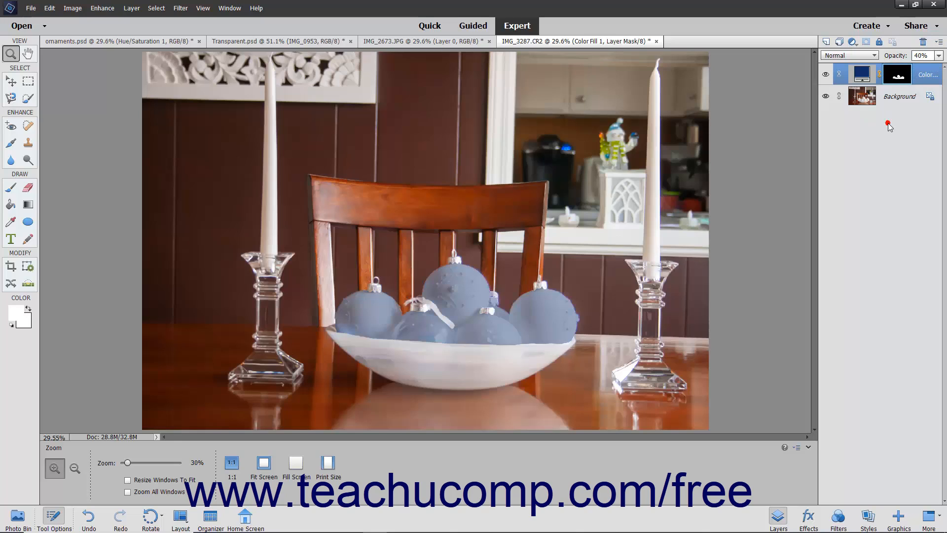
- Paint white over the glass bowl on the Color Fill layer's mask with a 43 px brush
click(905, 79)
click(11, 188)
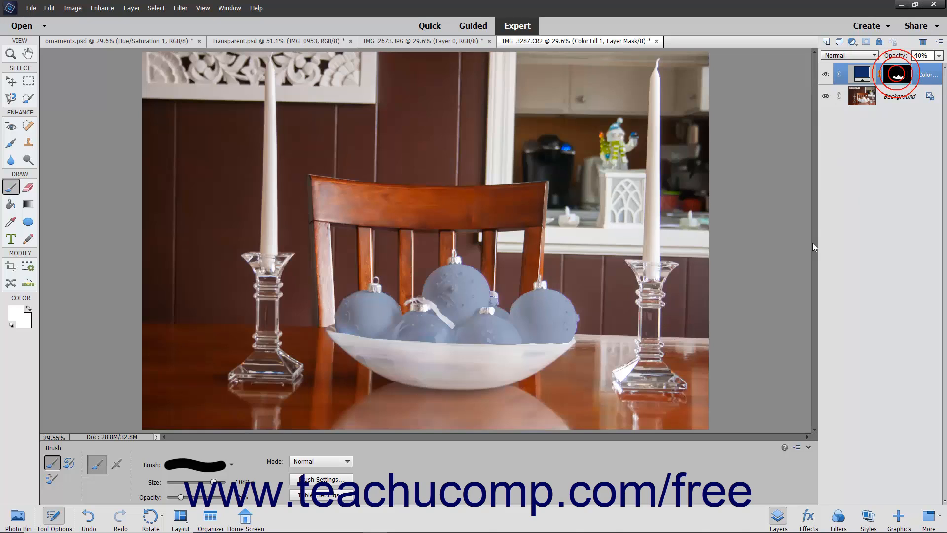
drag(213, 482, 187, 482)
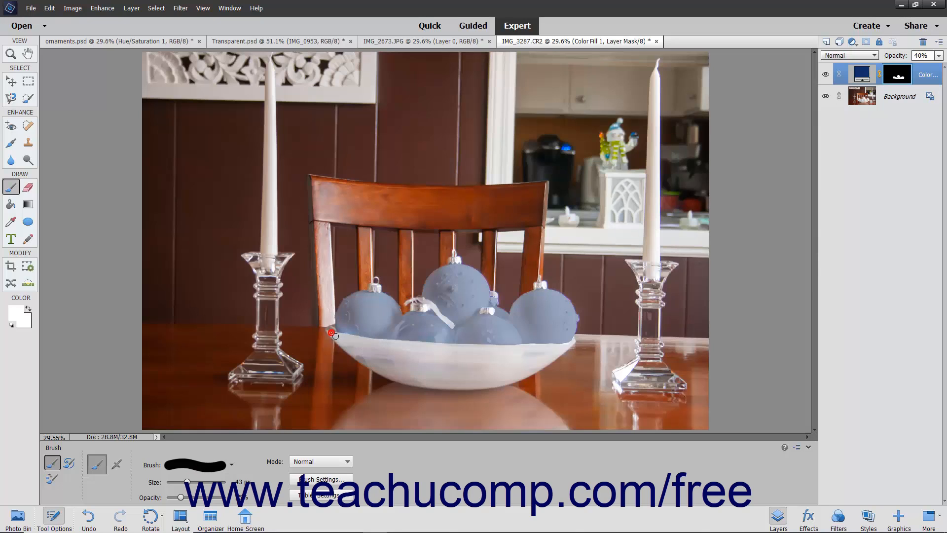
mouse_move(331, 332)
mouse_down()
mouse_move(497, 358)
mouse_move(463, 351)
mouse_move(543, 350)
mouse_move(489, 359)
mouse_move(546, 348)
mouse_move(497, 352)
mouse_move(552, 355)
mouse_move(559, 345)
mouse_move(539, 359)
mouse_move(578, 343)
mouse_move(542, 358)
mouse_move(370, 357)
mouse_move(347, 347)
mouse_move(376, 351)
mouse_move(334, 332)
mouse_move(366, 366)
mouse_move(418, 387)
mouse_move(482, 390)
mouse_move(545, 371)
mouse_move(510, 366)
mouse_move(496, 381)
mouse_move(508, 377)
mouse_move(435, 383)
mouse_move(369, 360)
mouse_move(382, 372)
mouse_move(540, 359)
mouse_up()
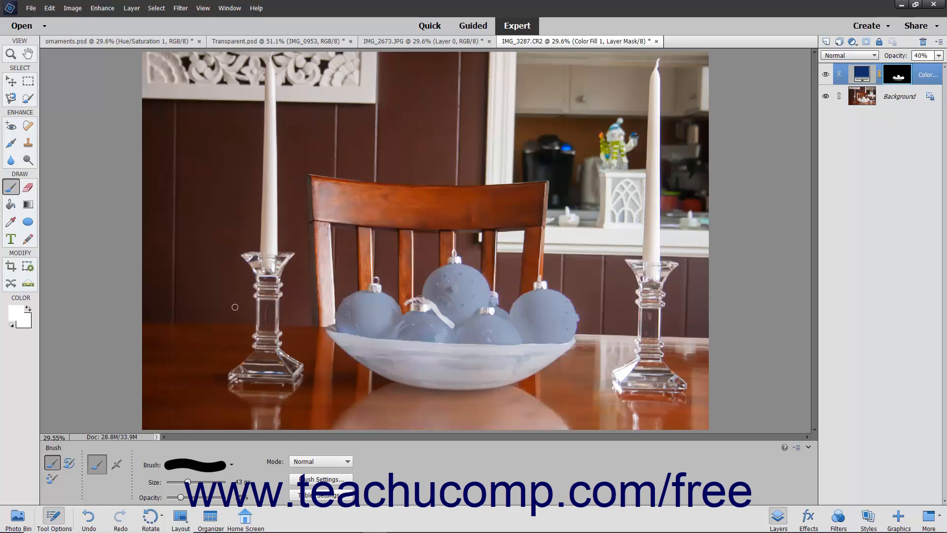
- Select both white candles on the Background layer with the Quick Selection tool, adding the second candle to the first
click(27, 98)
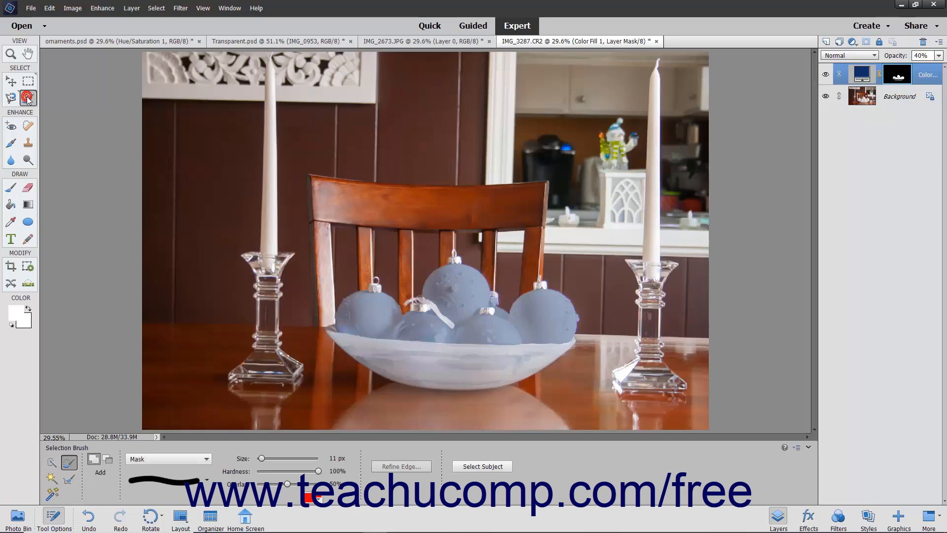
click(52, 479)
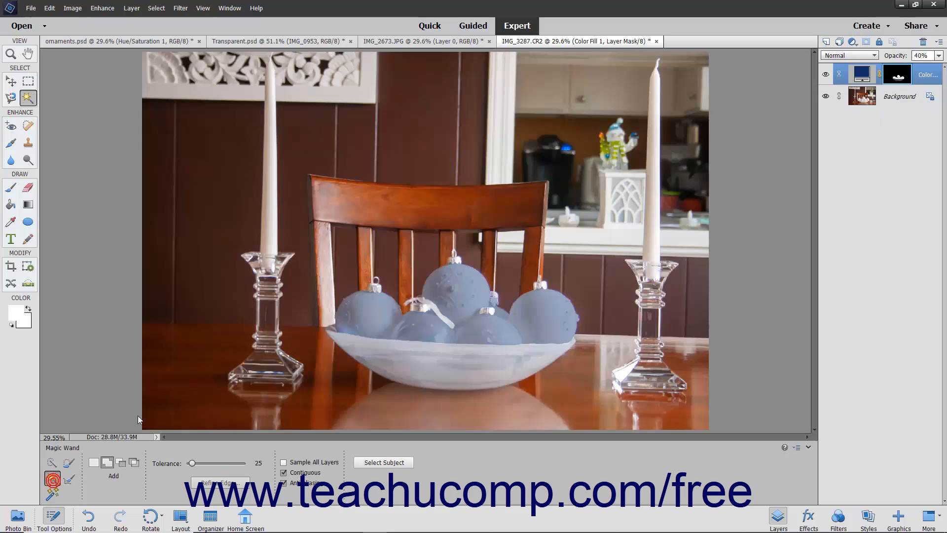
click(871, 107)
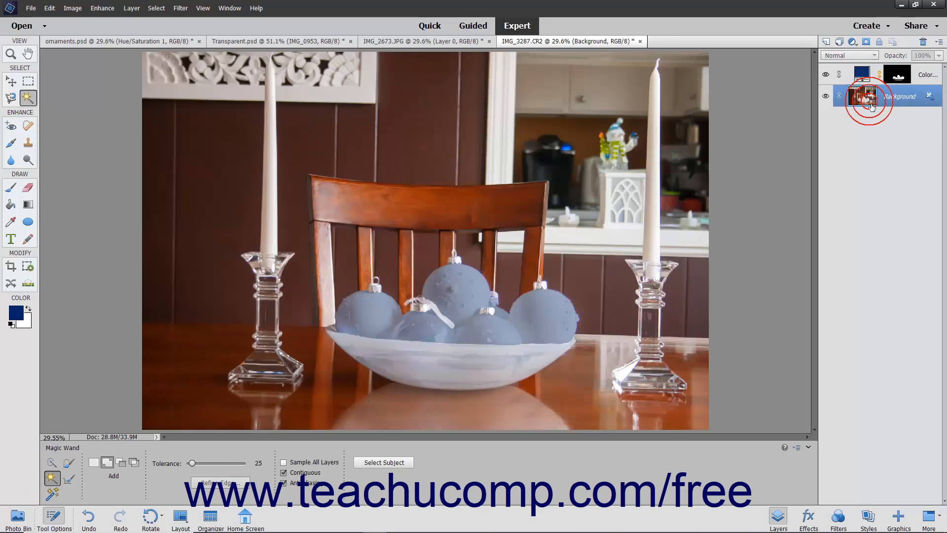
click(52, 462)
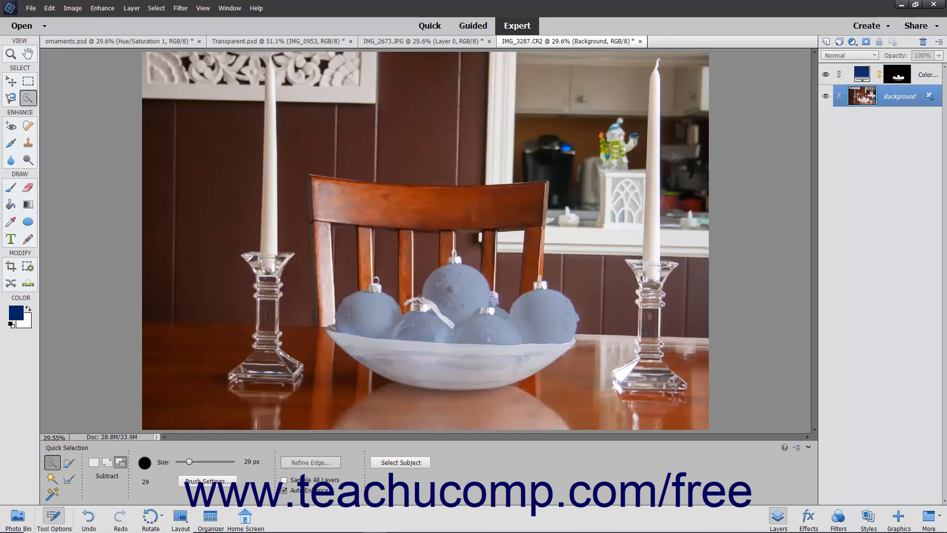
drag(269, 246, 273, 80)
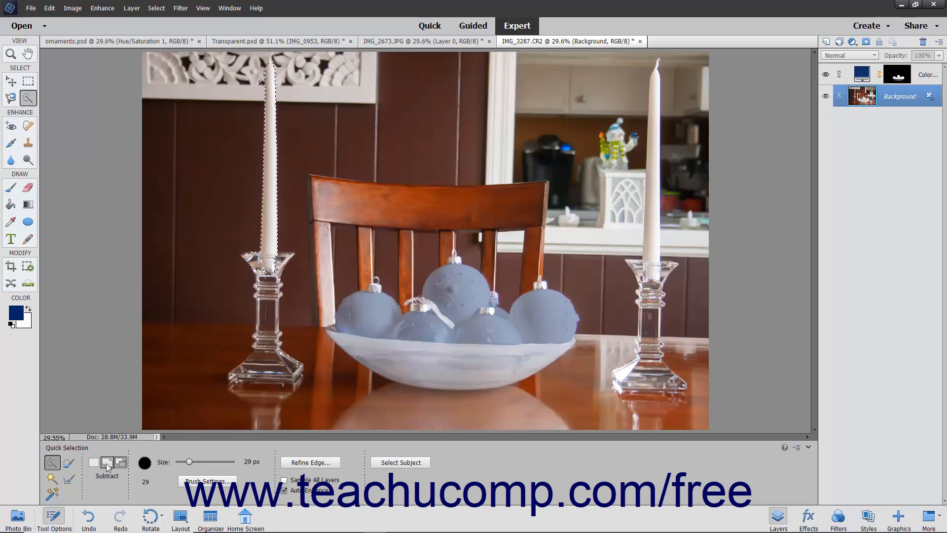
click(107, 463)
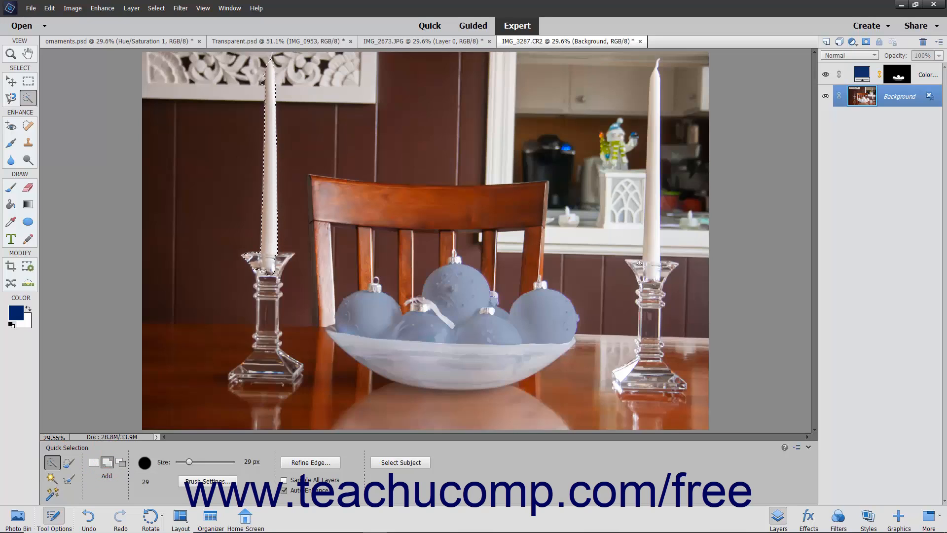
mouse_move(651, 251)
mouse_down()
mouse_move(660, 136)
mouse_move(652, 262)
mouse_up()
click(120, 463)
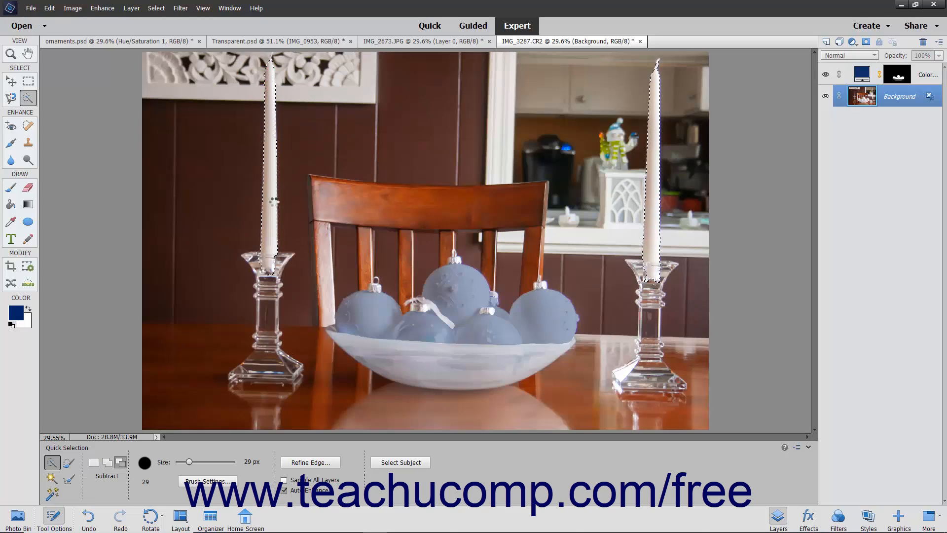
- Add the Color Fill layer's mask to the current candle selection
click(30, 222)
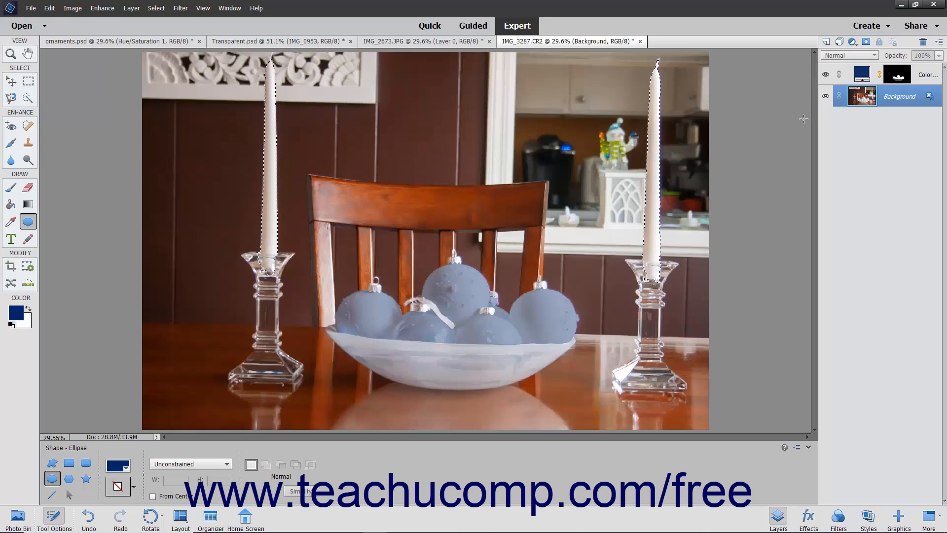
right_click(897, 77)
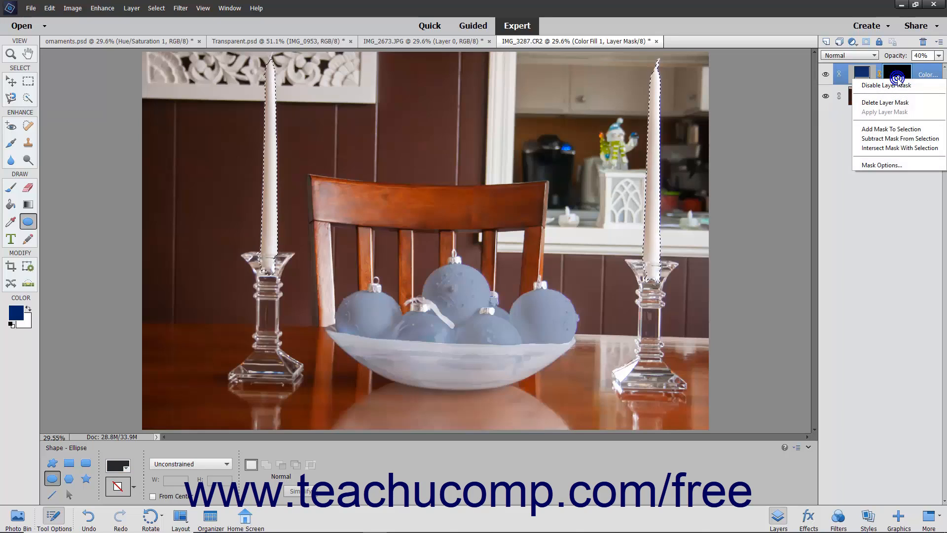
click(886, 131)
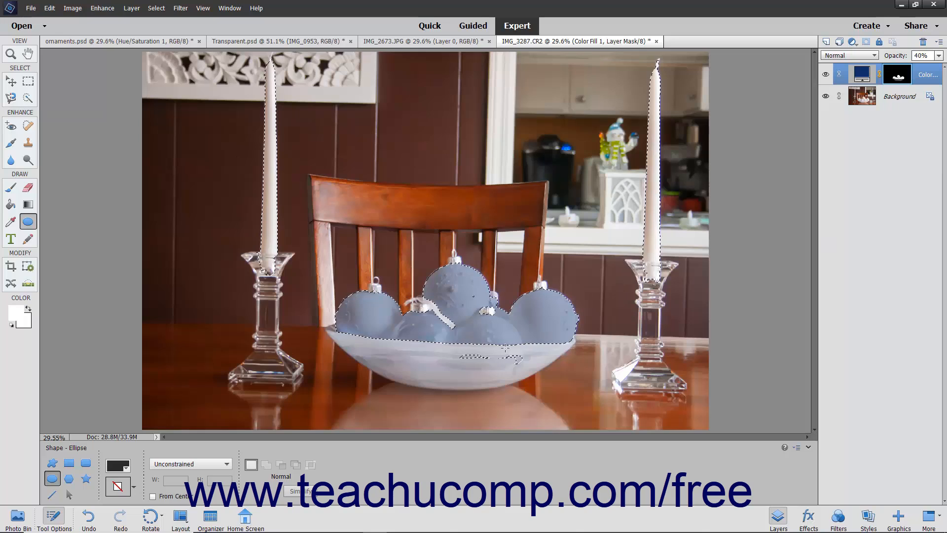
key(a)
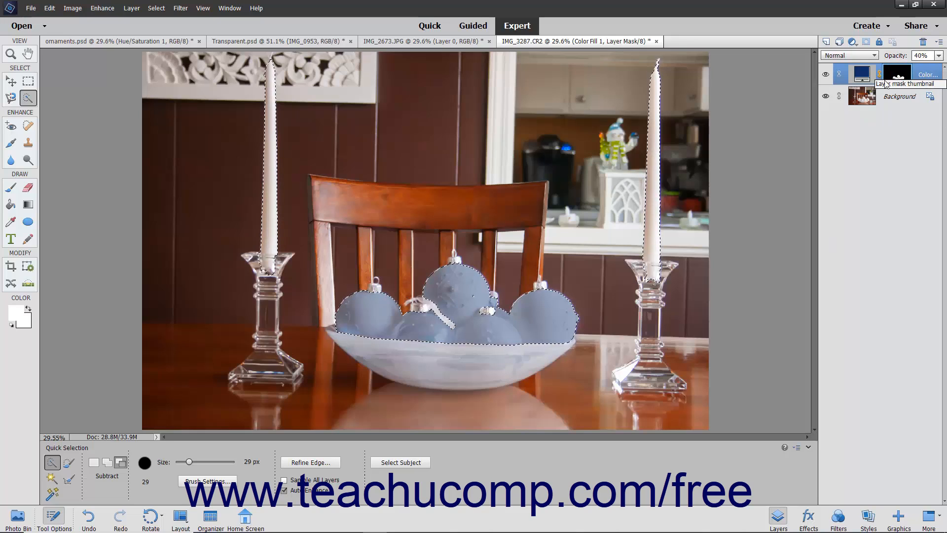
- Delete the Color Fill layer's mask and create a new layer mask from the active selection
click(135, 10)
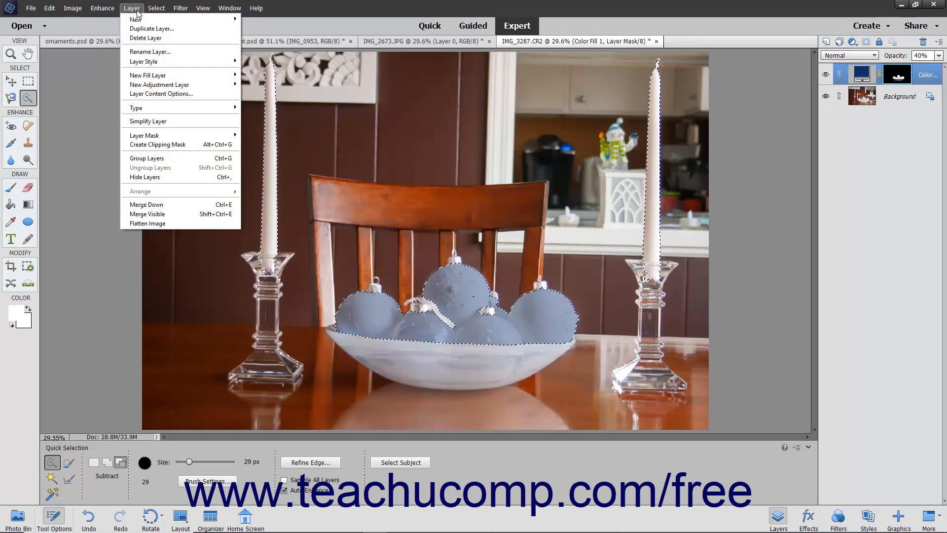
mouse_move(163, 135)
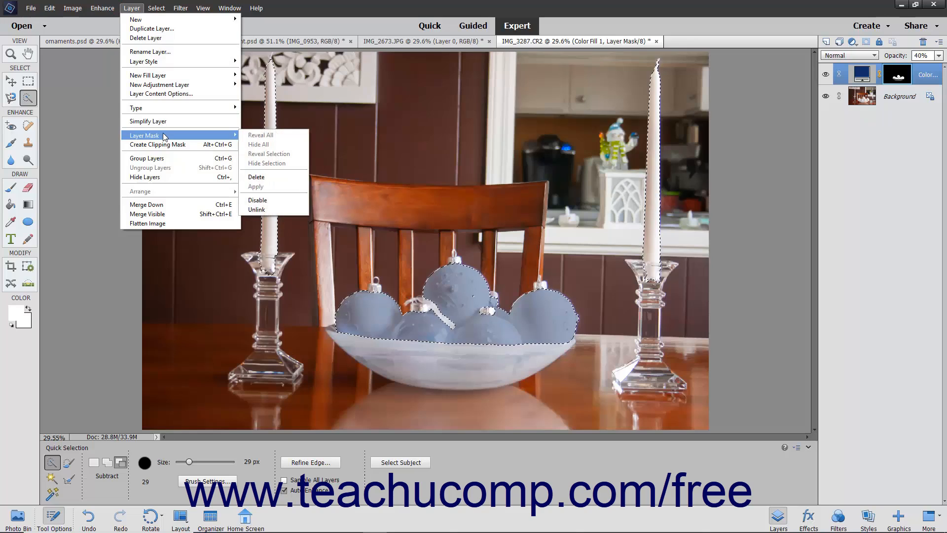
click(261, 178)
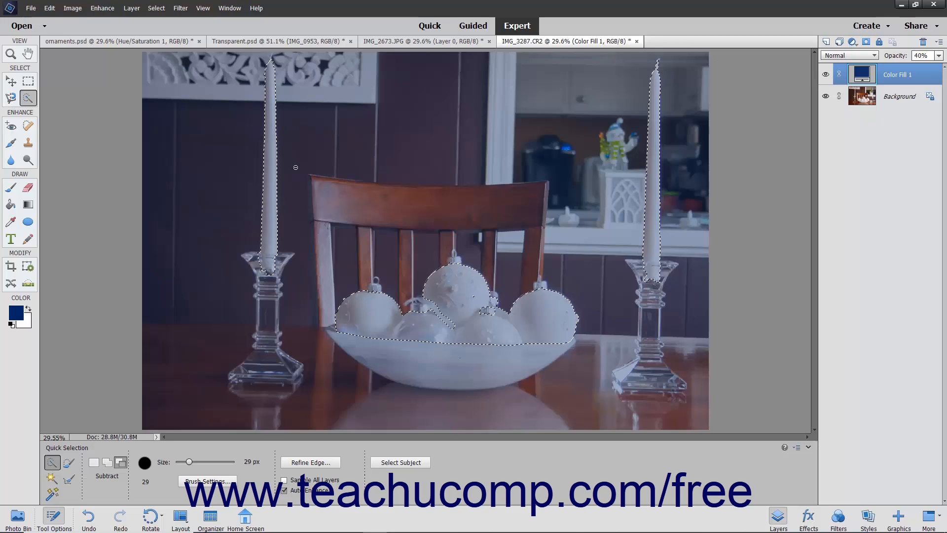
click(872, 44)
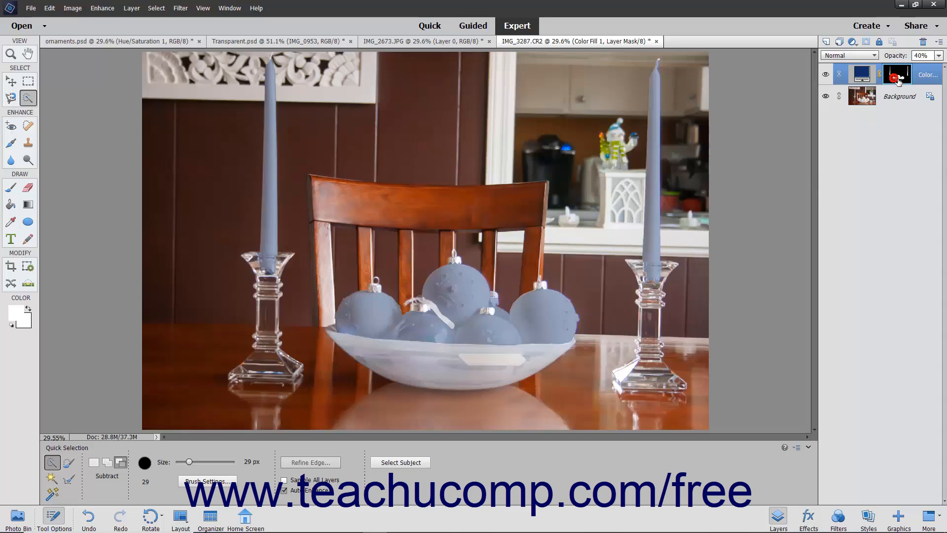
- Disable the Color Fill layer's mask, and enable it again
click(132, 7)
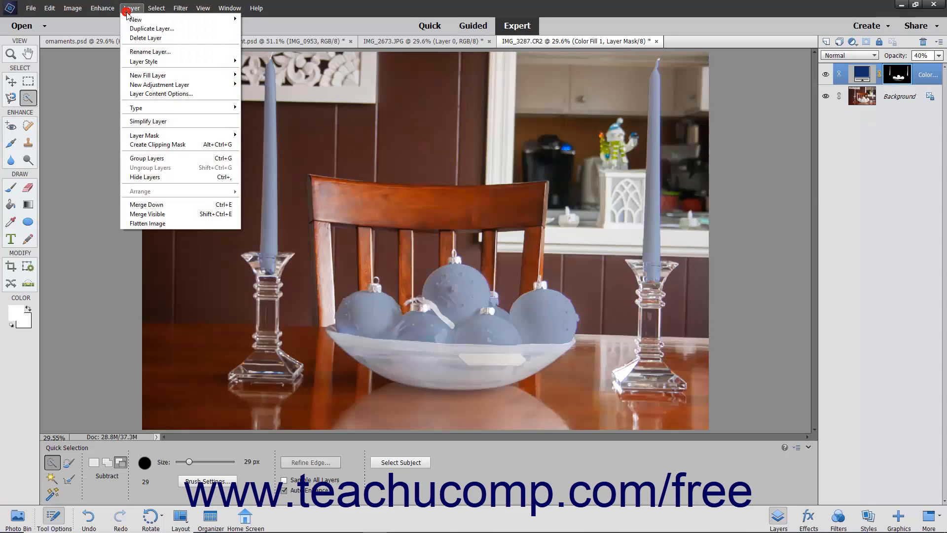
mouse_move(166, 137)
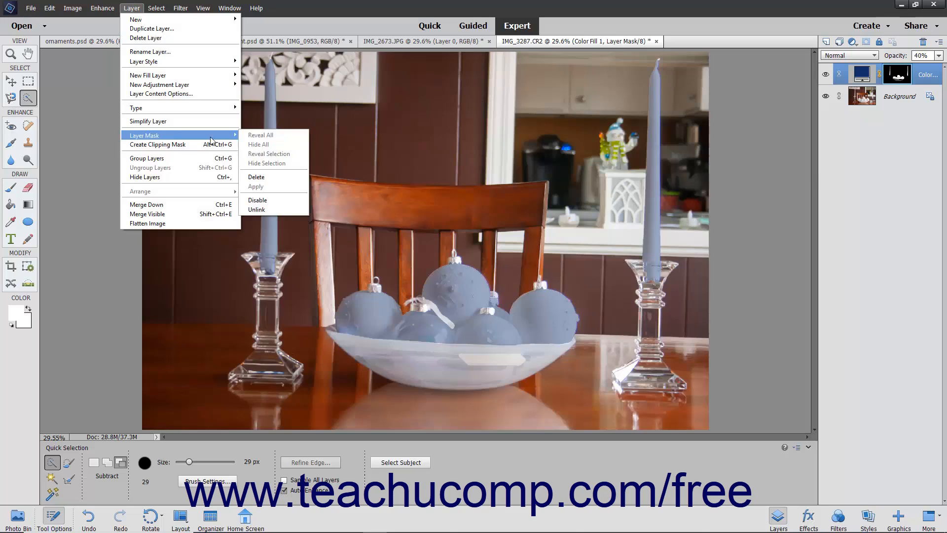
click(272, 201)
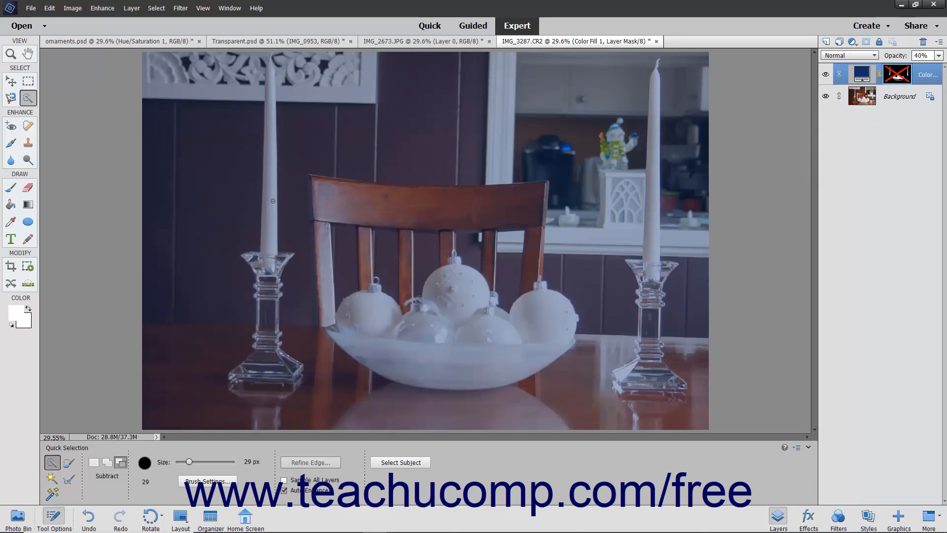
click(133, 9)
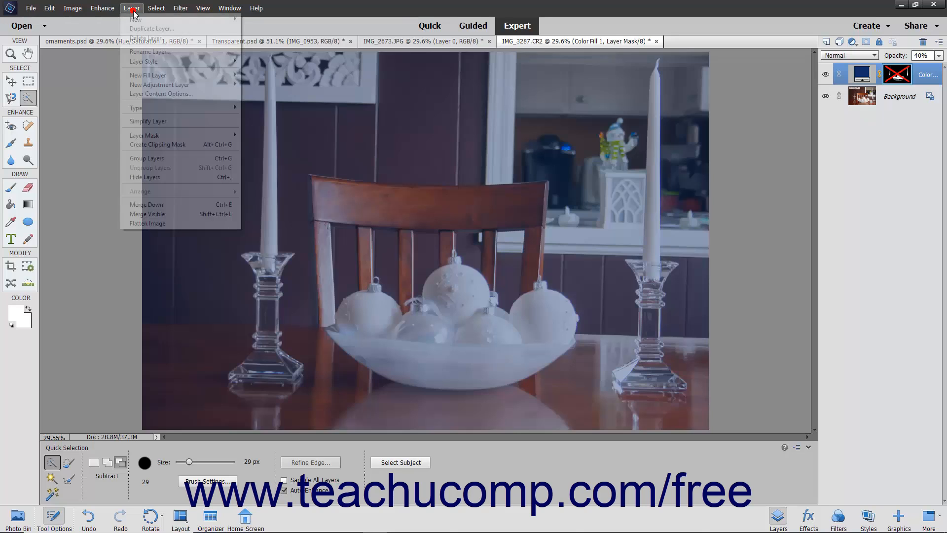
mouse_move(161, 133)
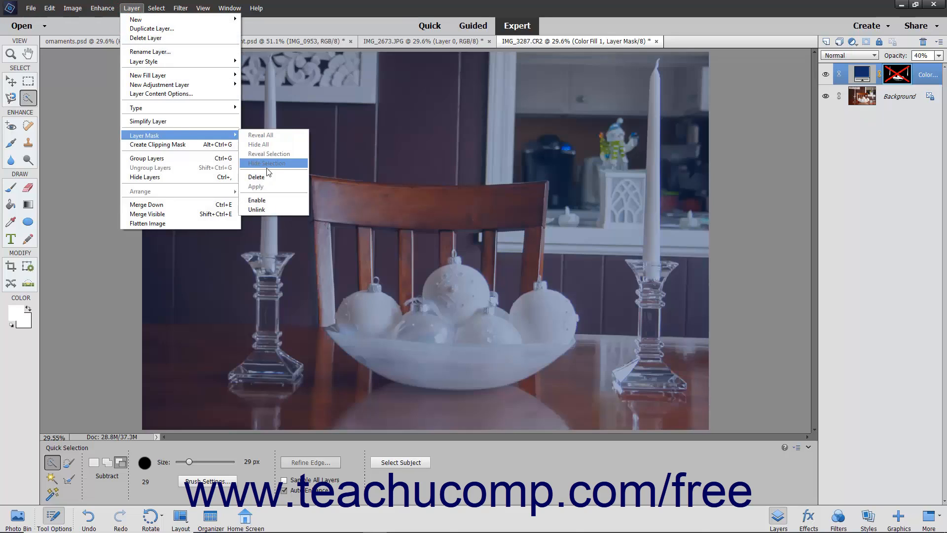
click(267, 199)
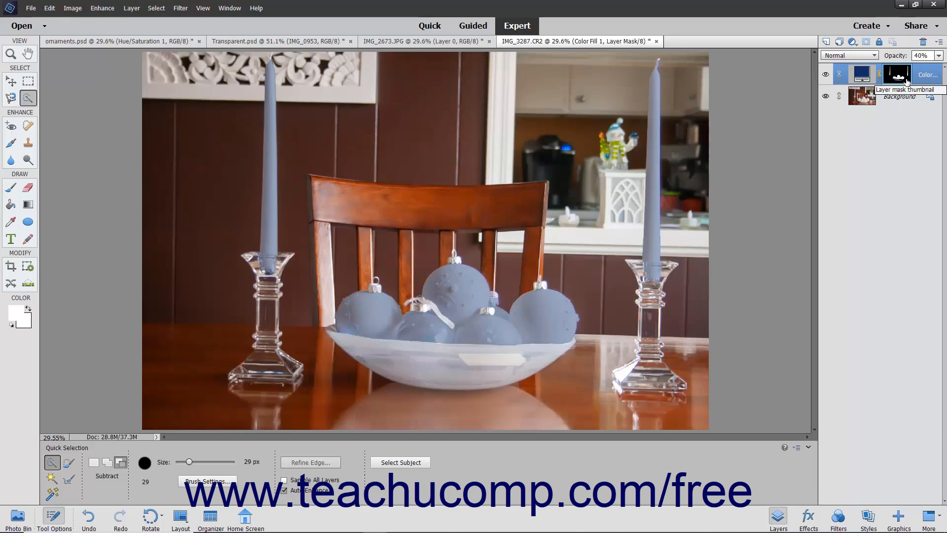
- Disable the Color Fill layer's mask once more through its mask thumbnail
shift+click(907, 82)
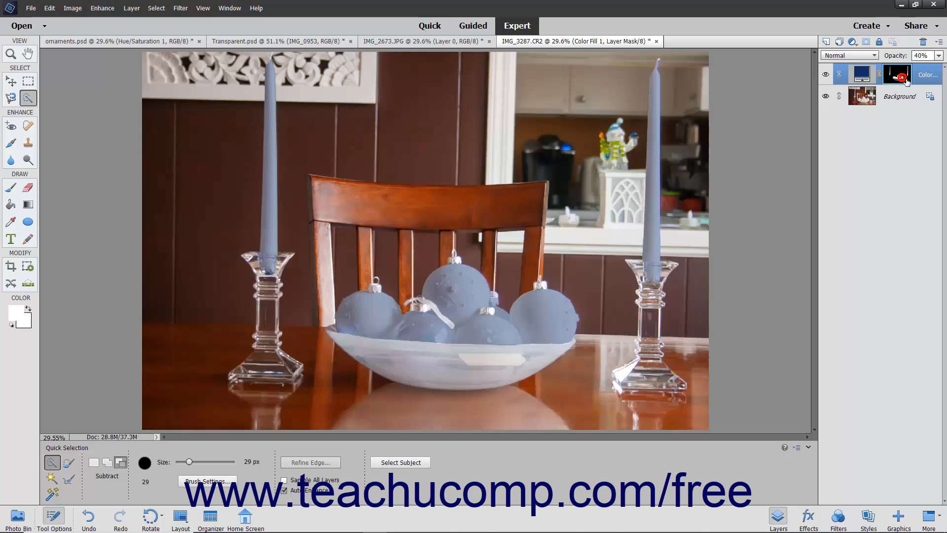
shift+click(907, 81)
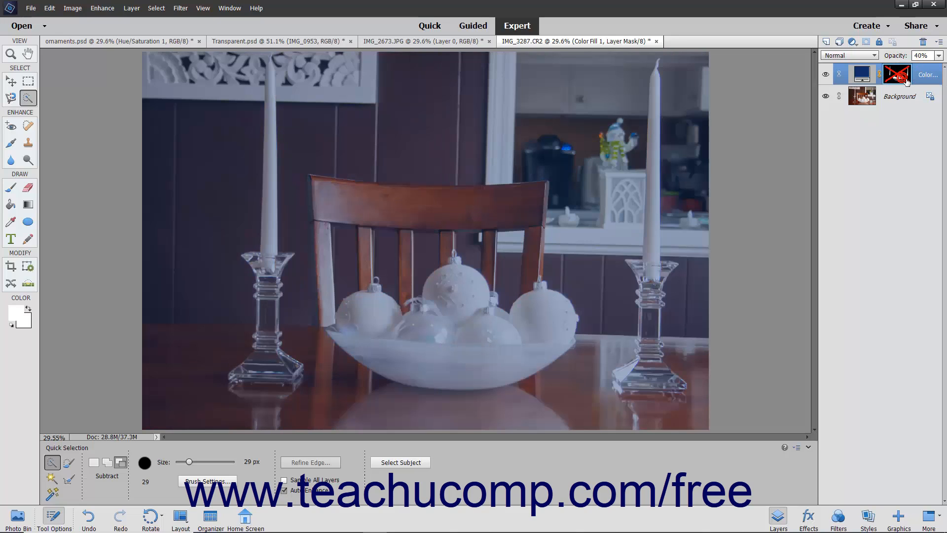